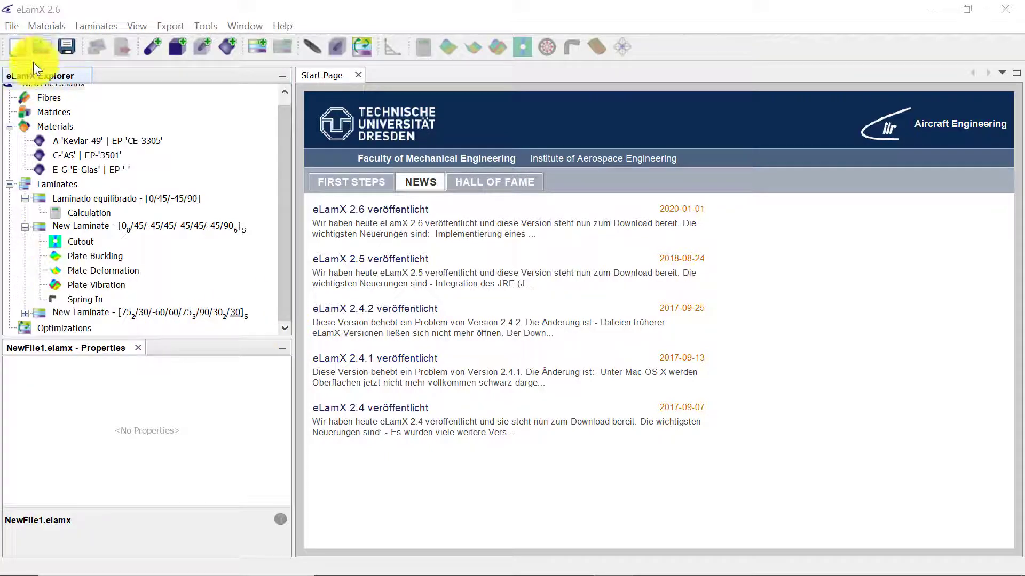
# Start a new optimization with material C-'AS' | EP-'3501' and the Puck failure criterion
pyautogui.rightClick(66, 327)
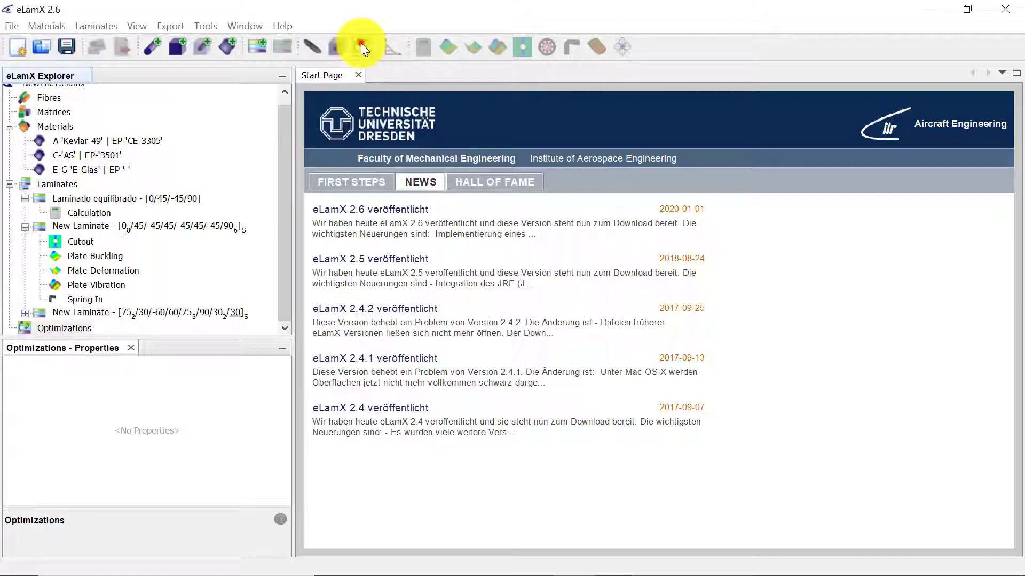
pyautogui.click(362, 45)
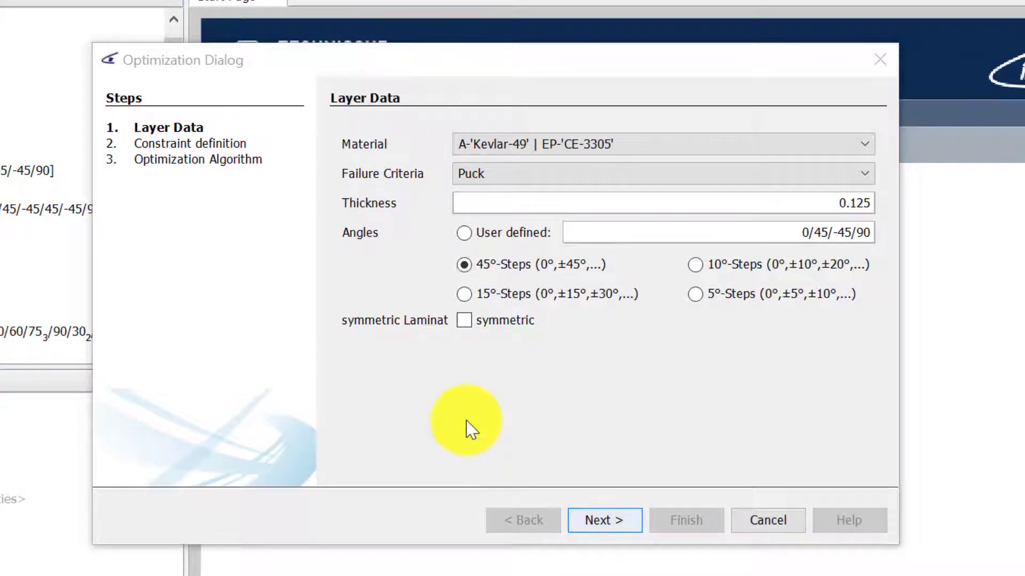
pyautogui.click(510, 150)
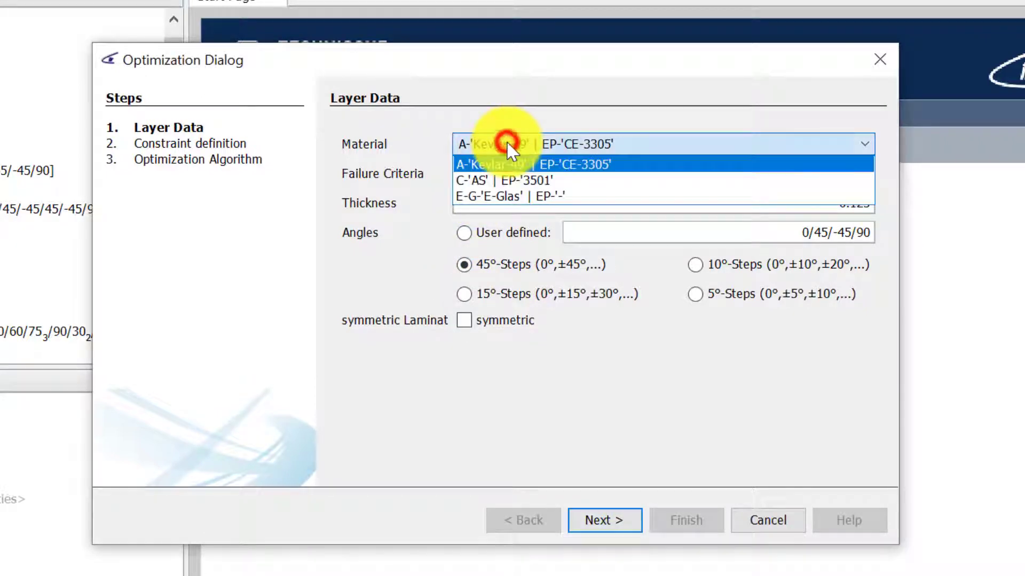
pyautogui.click(502, 181)
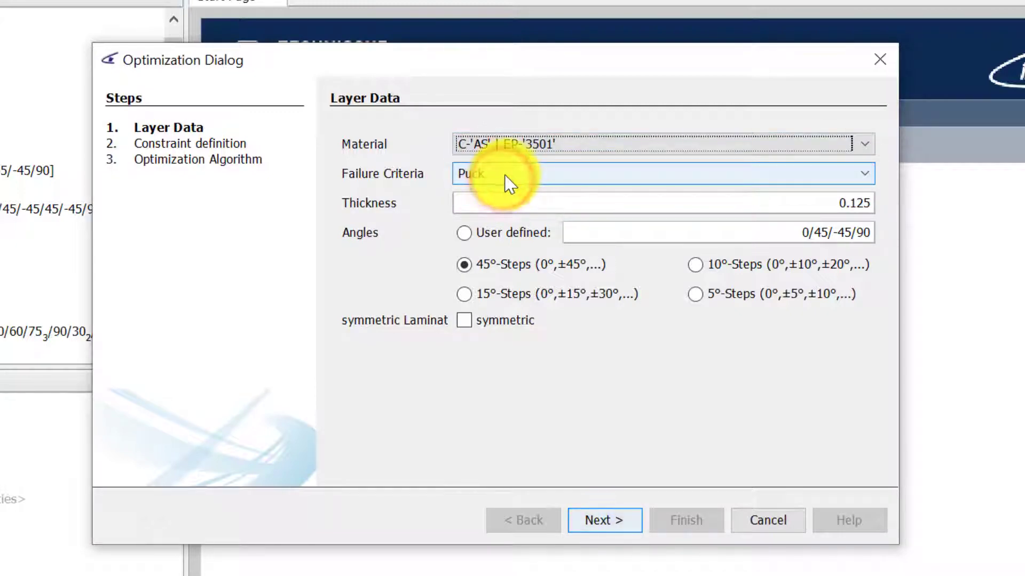
pyautogui.click(505, 180)
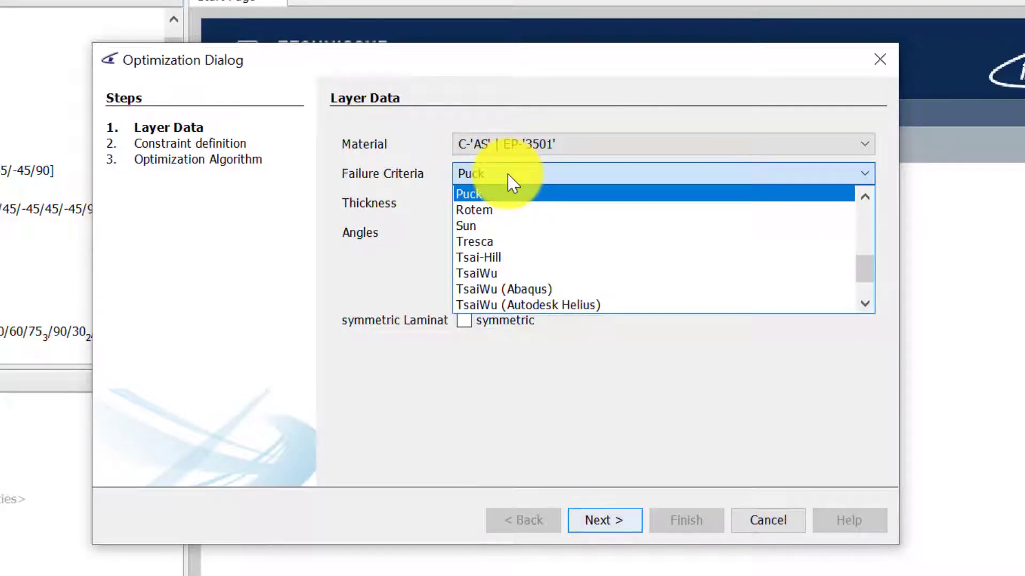
pyautogui.click(395, 201)
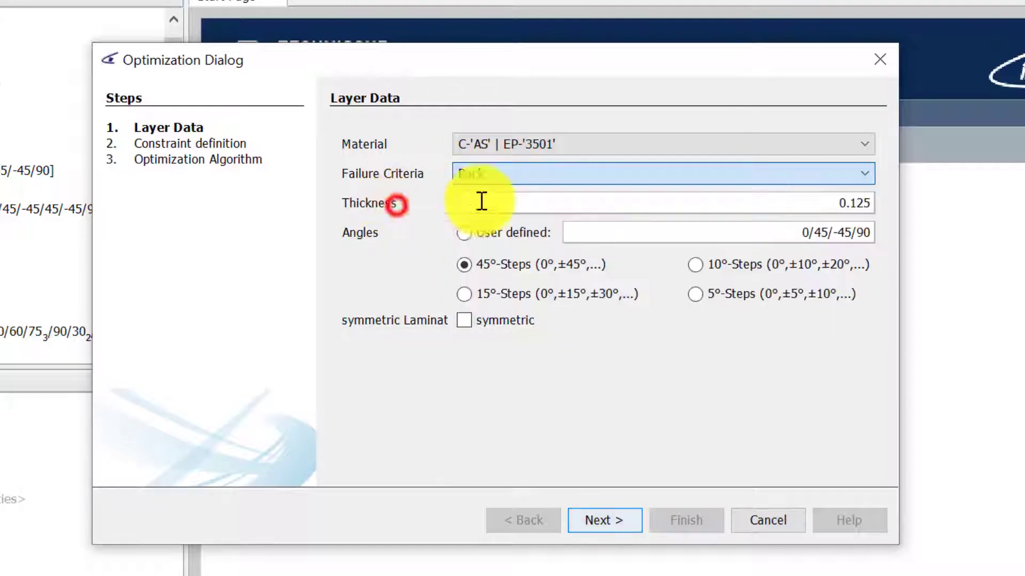
# Set the layer thickness for the optimization to 0.2
pyautogui.click(860, 202)
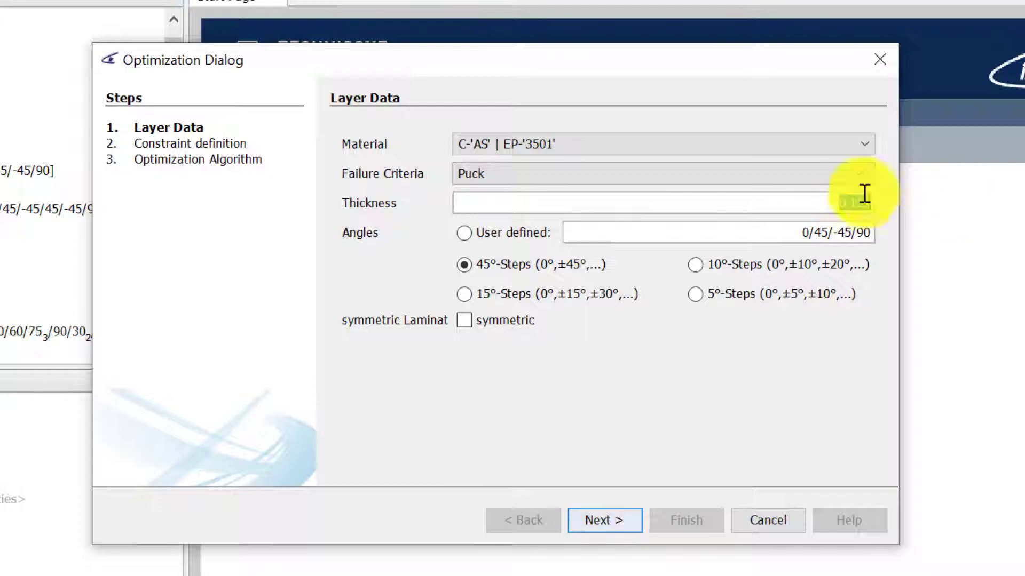
pyautogui.moveTo(855, 203); pyautogui.dragTo(871, 203)
pyautogui.press('BackSpace')
pyautogui.press('BackSpace')
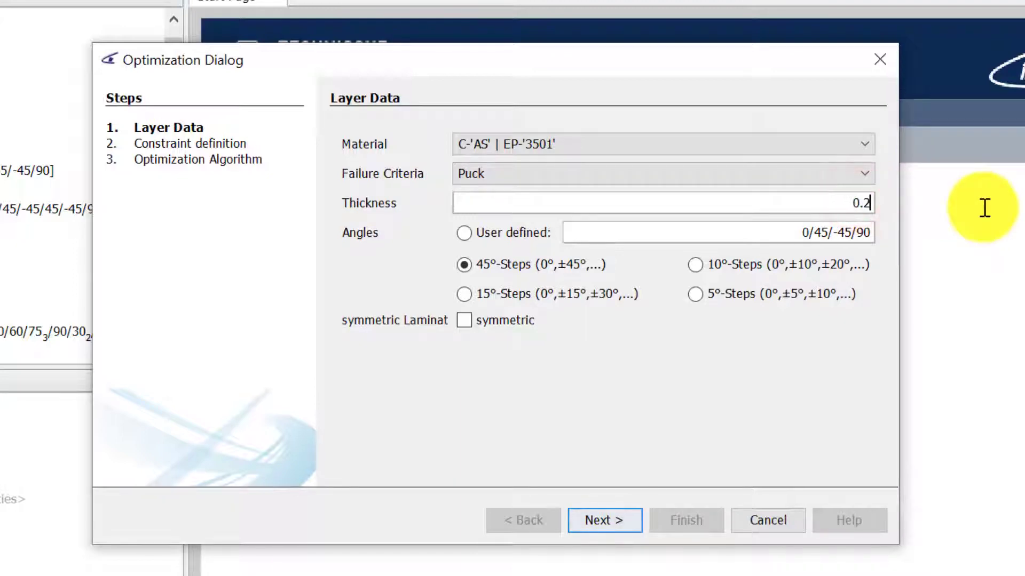
pyautogui.write('2')
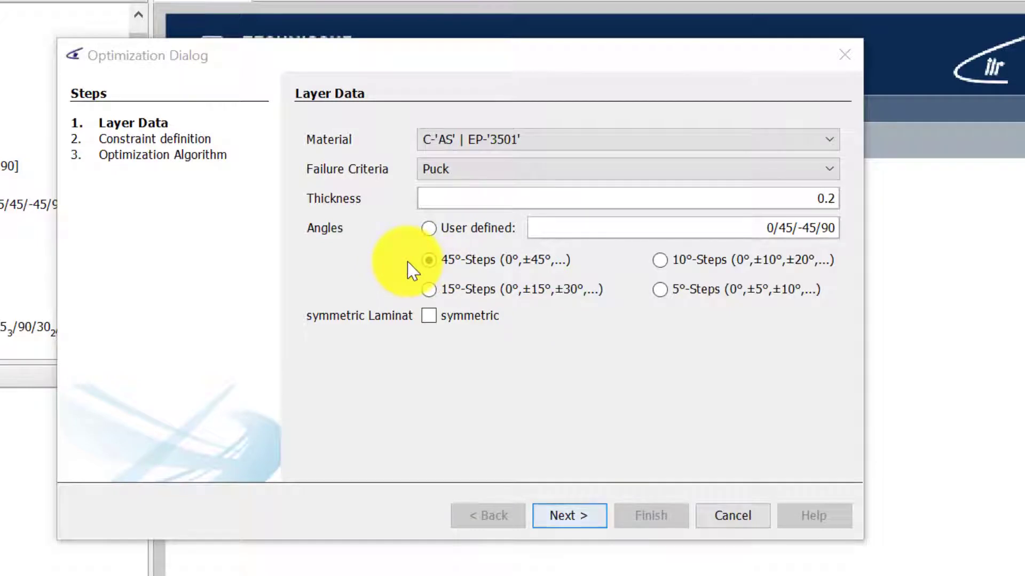
# Use 45° angle steps with a symmetric laminate and proceed to the constraint definition
pyautogui.click(472, 263)
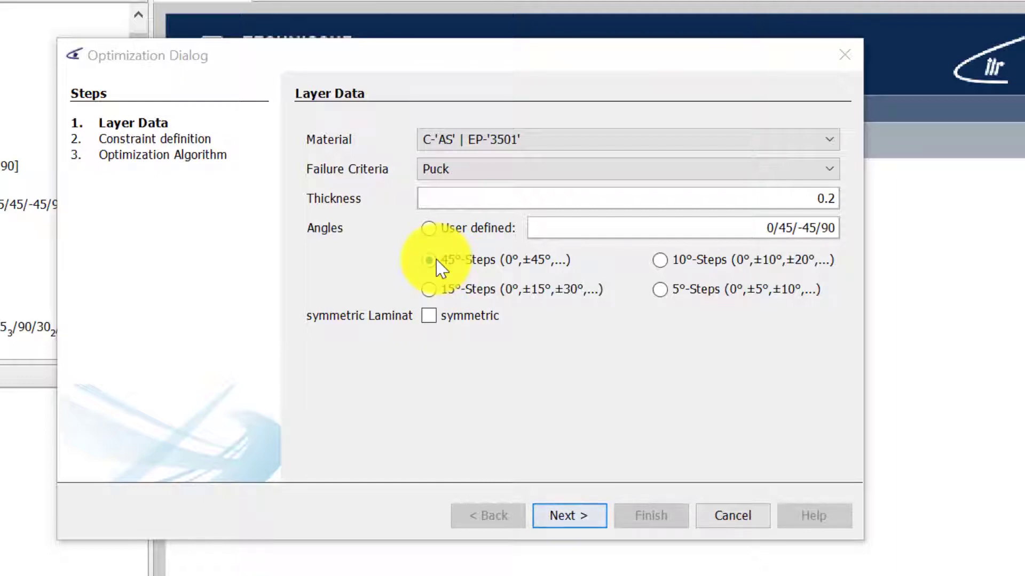
pyautogui.click(429, 314)
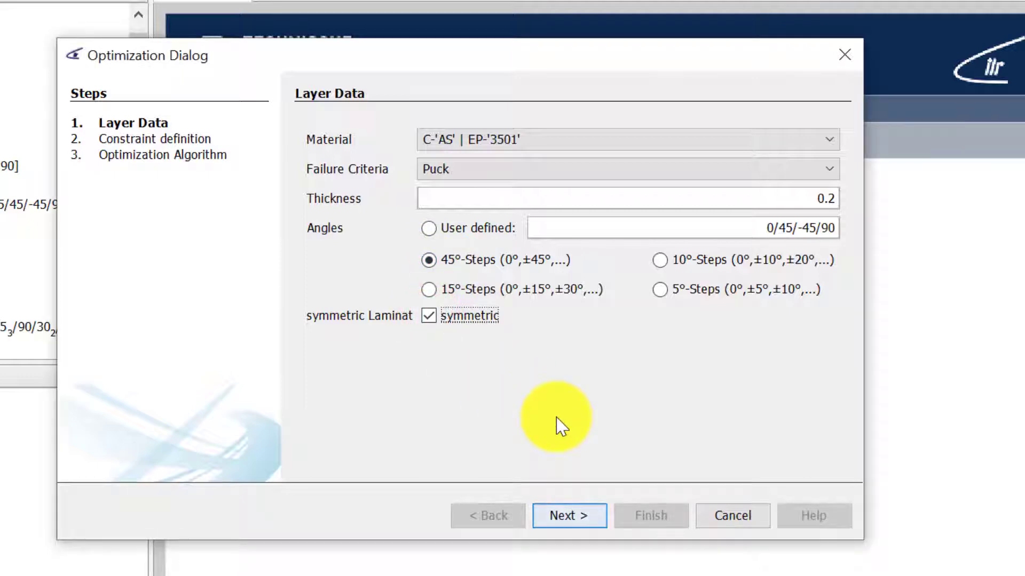
pyautogui.click(567, 518)
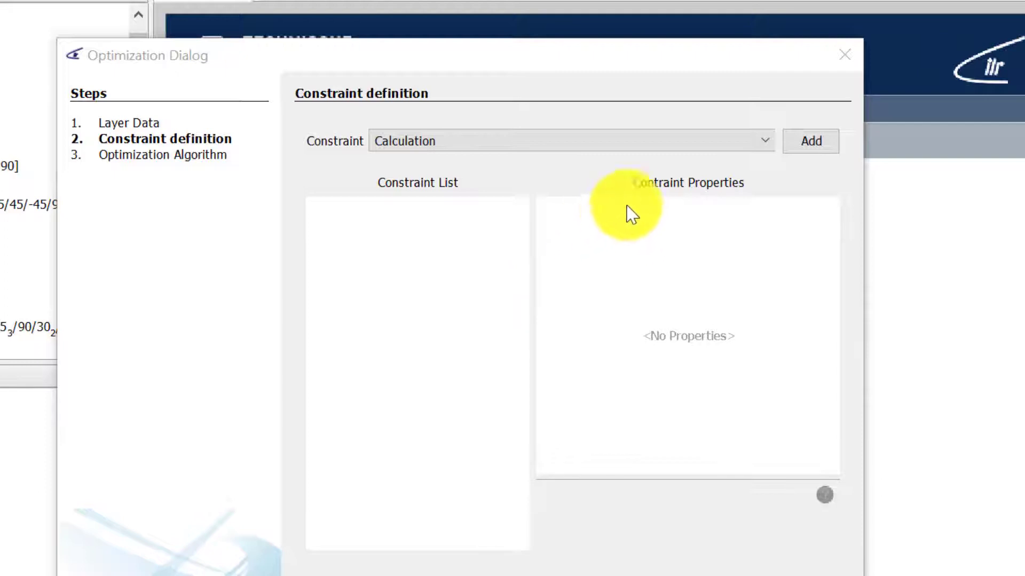
# Add a Calculation constraint to the constraint list and show its properties
pyautogui.click(764, 140)
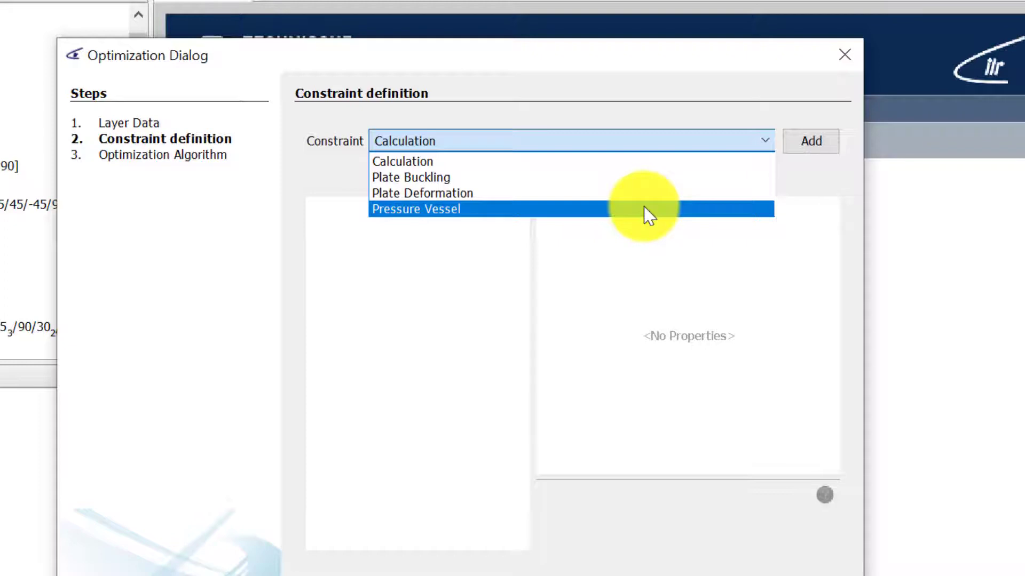
pyautogui.click(528, 161)
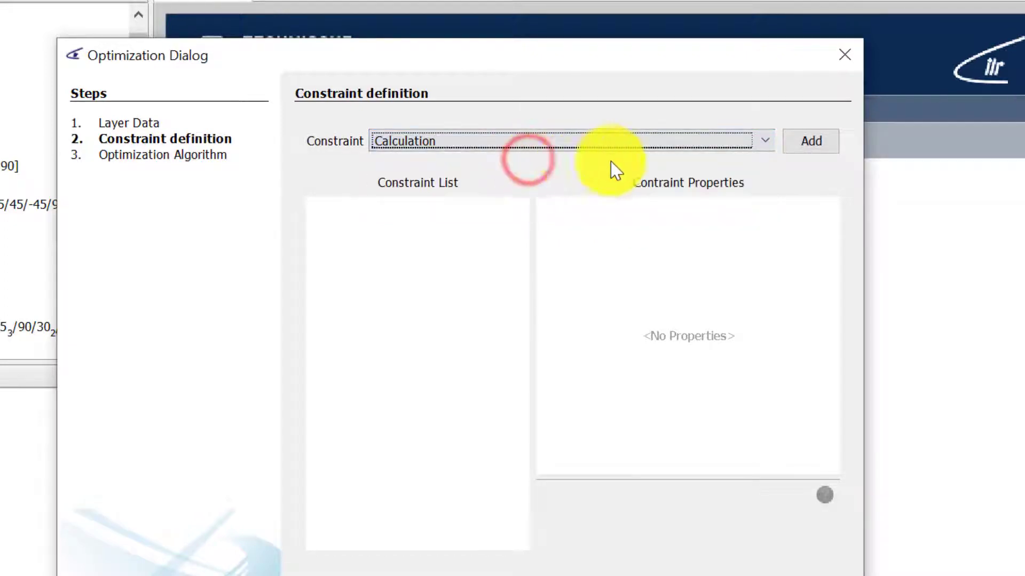
pyautogui.click(810, 140)
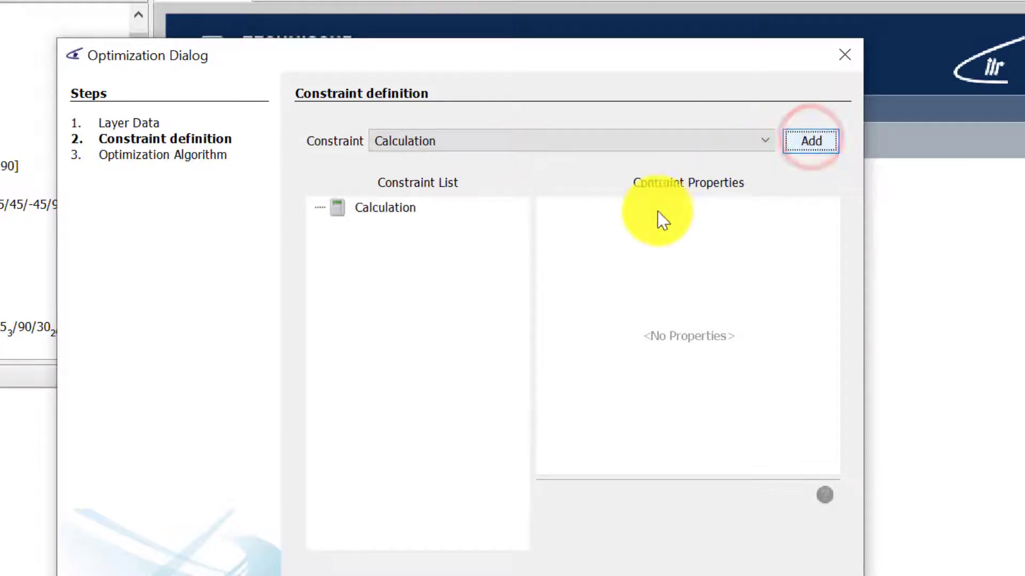
pyautogui.click(389, 209)
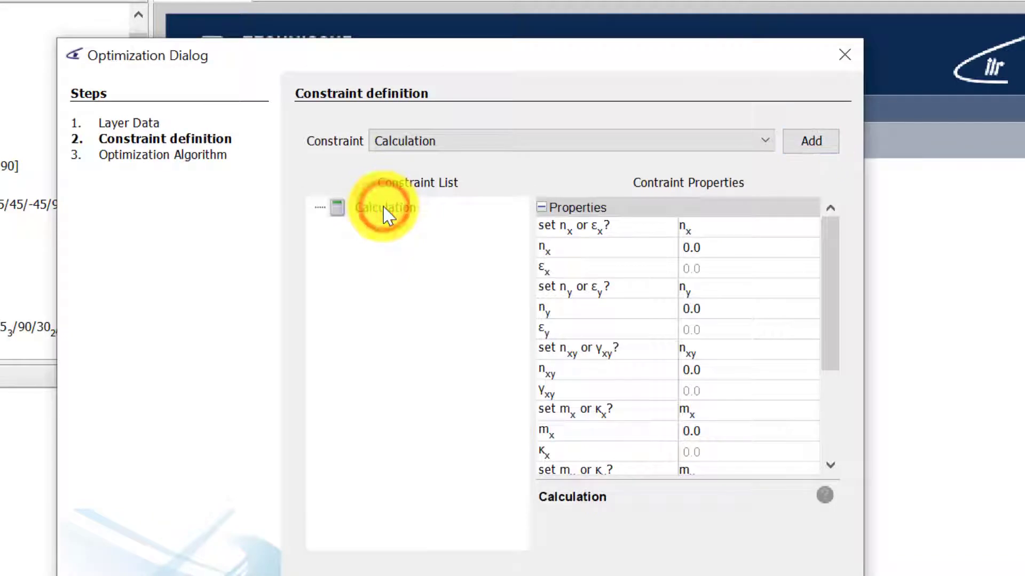
# Set the Calculation constraint's loads to nx 500, ny -600, nxy 600 and mx 20
pyautogui.click(715, 248)
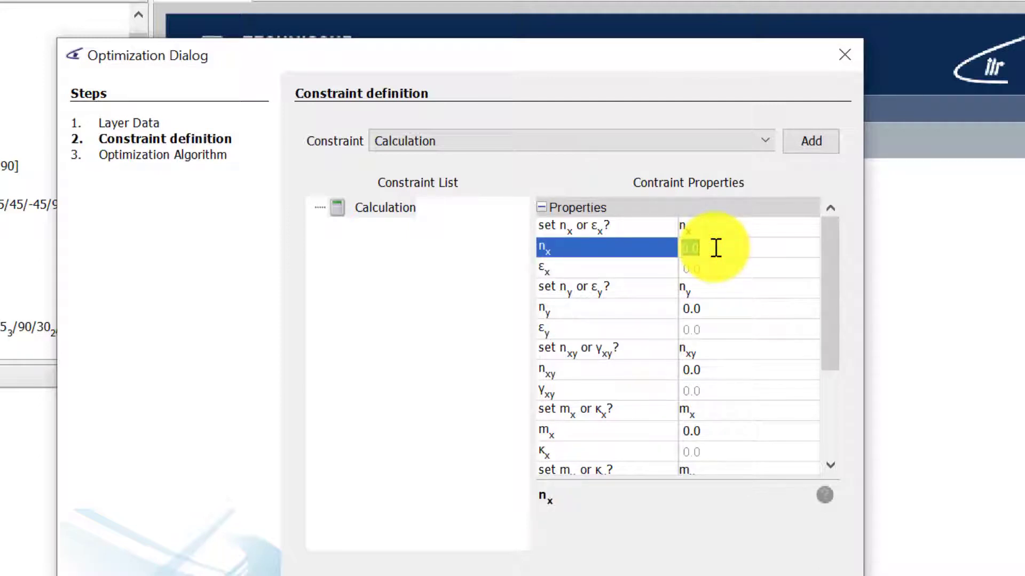
pyautogui.write('500')
pyautogui.click(710, 310)
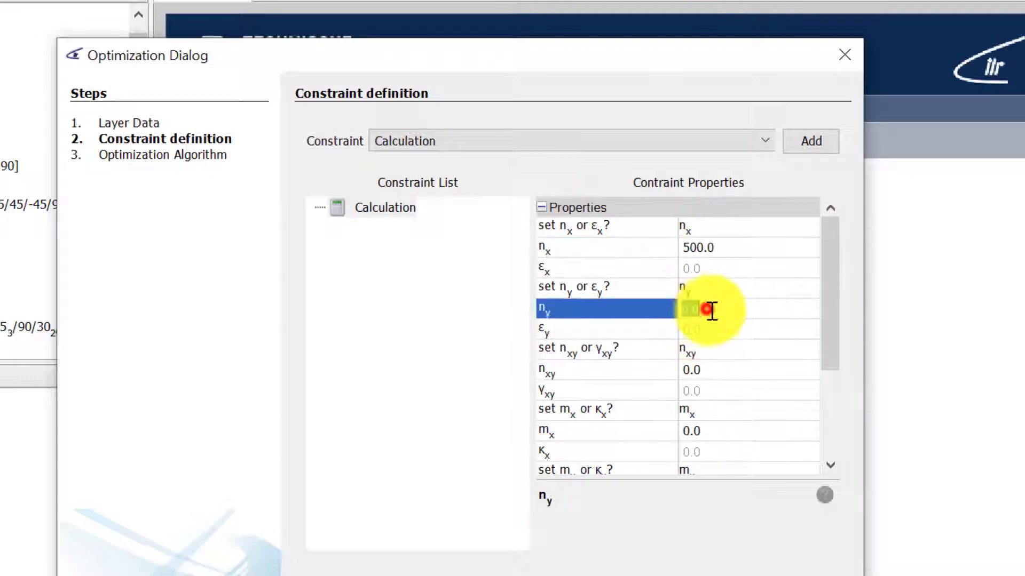
pyautogui.write('-600')
pyautogui.click(714, 371)
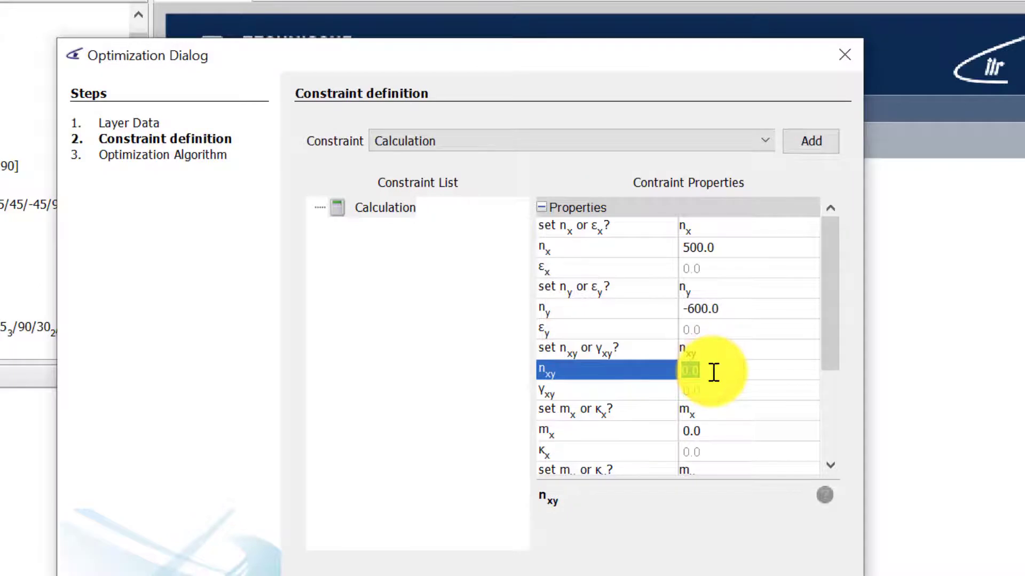
pyautogui.write('600')
pyautogui.click(697, 430)
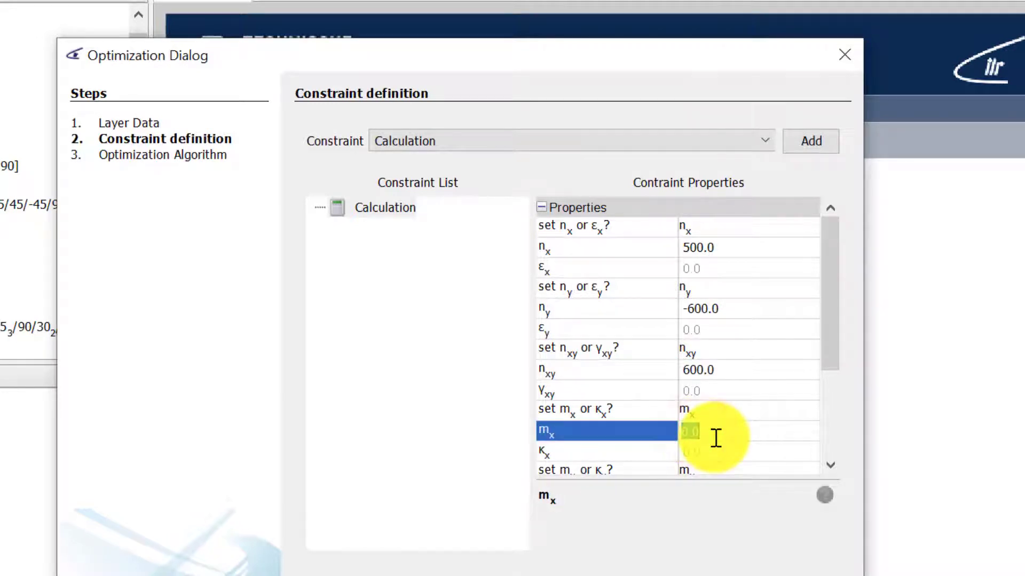
pyautogui.write('20')
# Set the Calculation constraint's ΔT to 20 and proceed to the optimization algorithm
pyautogui.moveTo(830, 337); pyautogui.dragTo(838, 447)
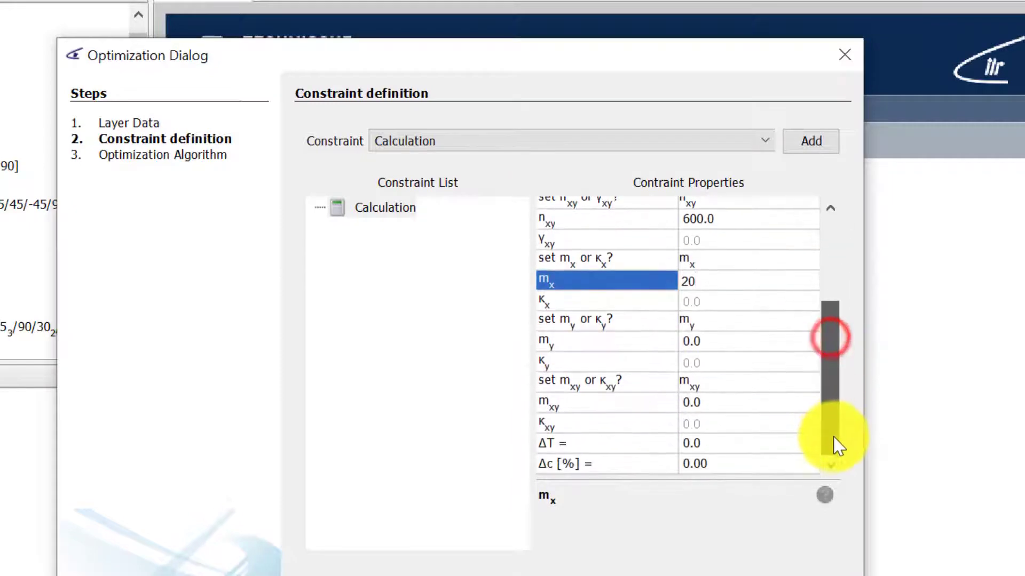
pyautogui.click(715, 442)
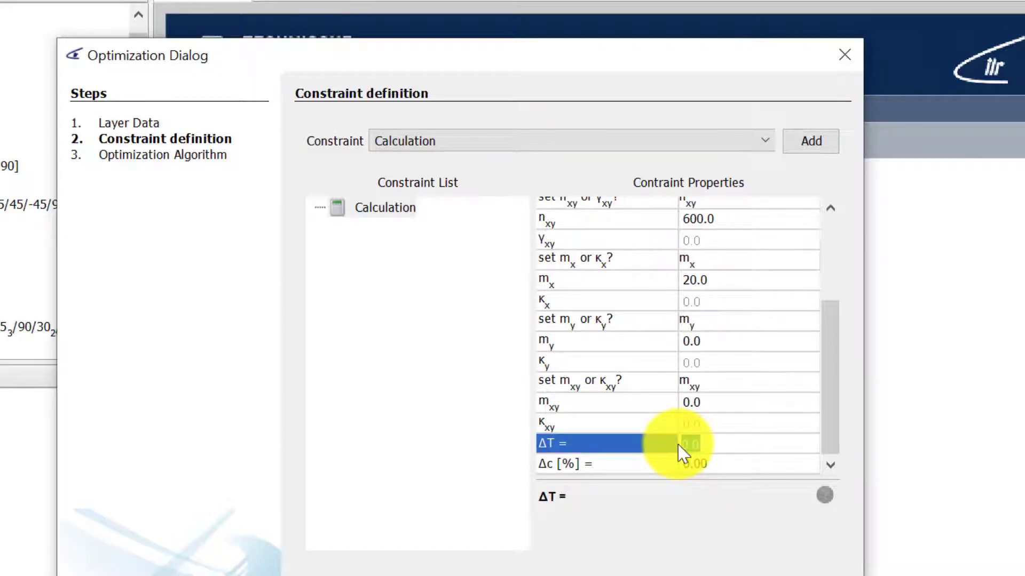
pyautogui.write('20')
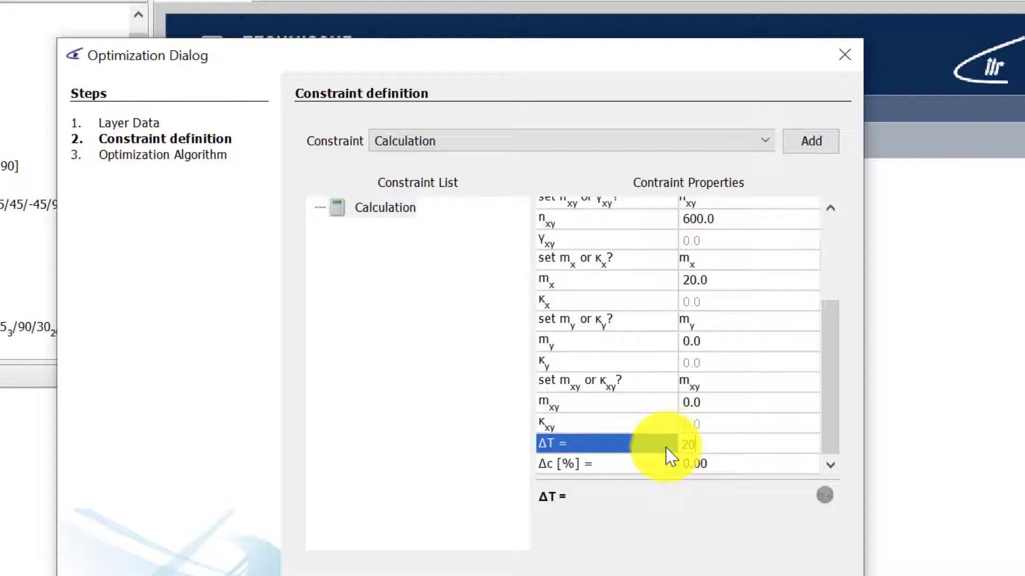
pyautogui.click(595, 570)
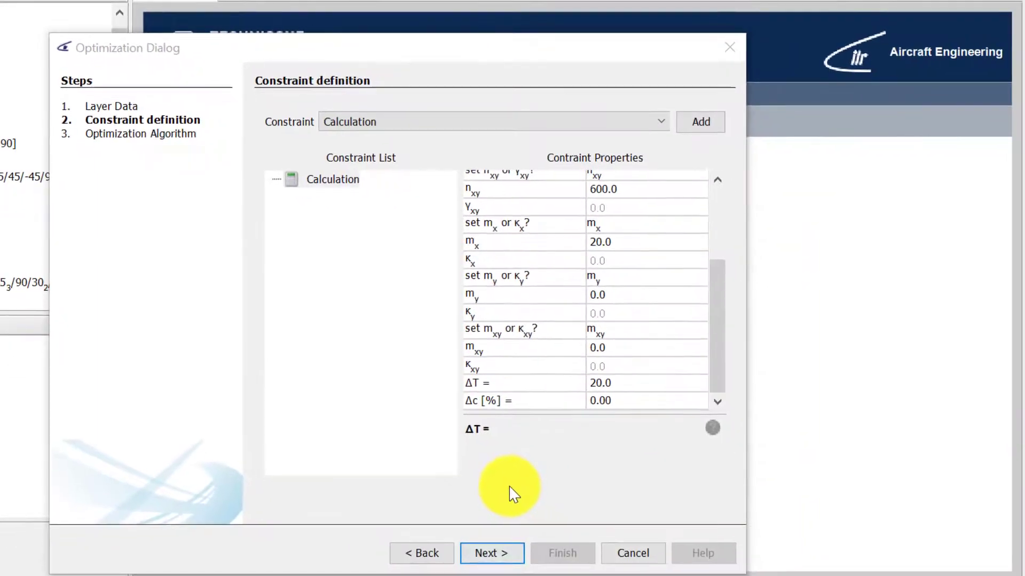
pyautogui.click(496, 553)
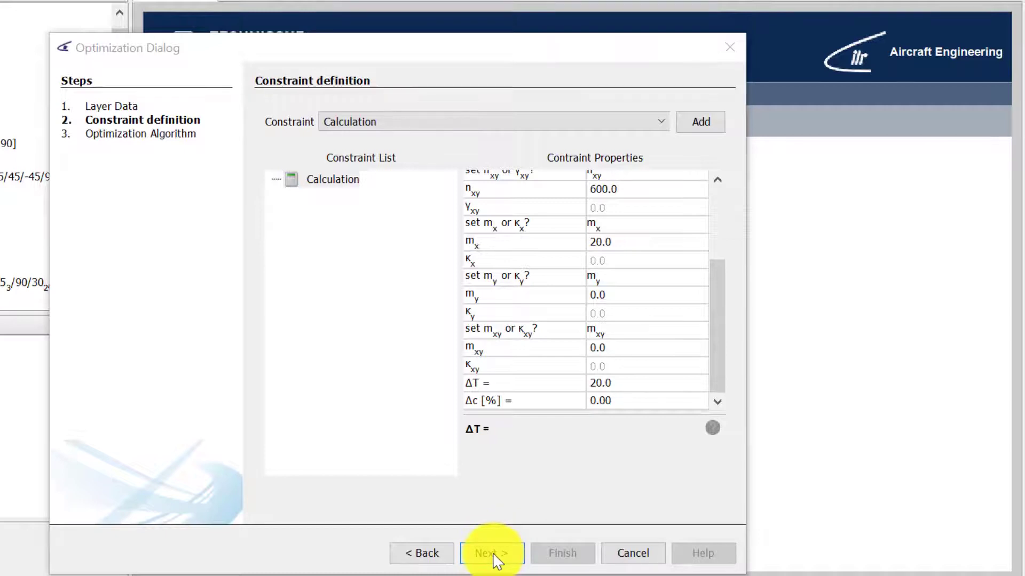
pyautogui.click(494, 555)
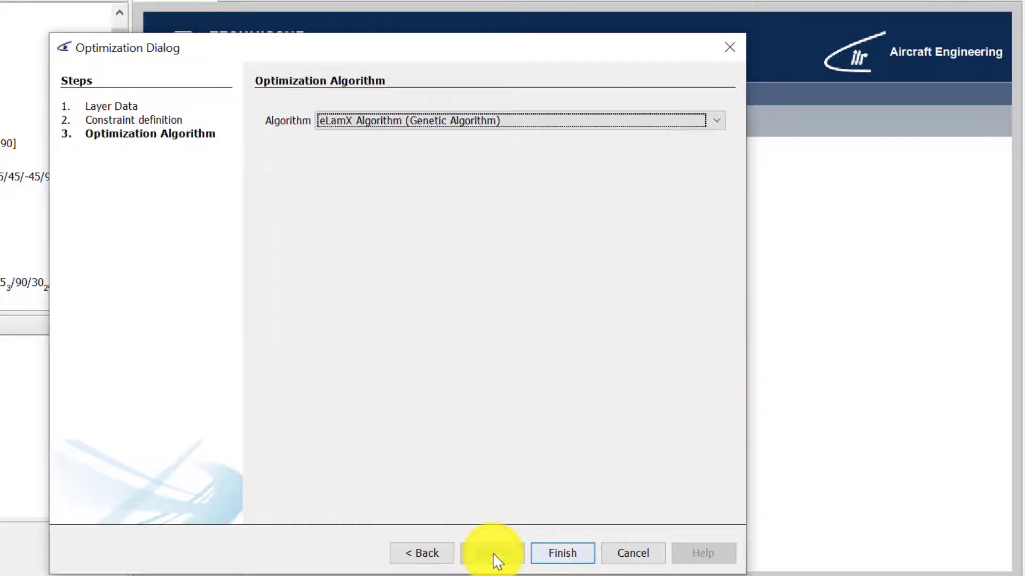
# Choose the eLamX Algorithm (Genetic Algorithm) and finish the optimization setup
pyautogui.click(452, 121)
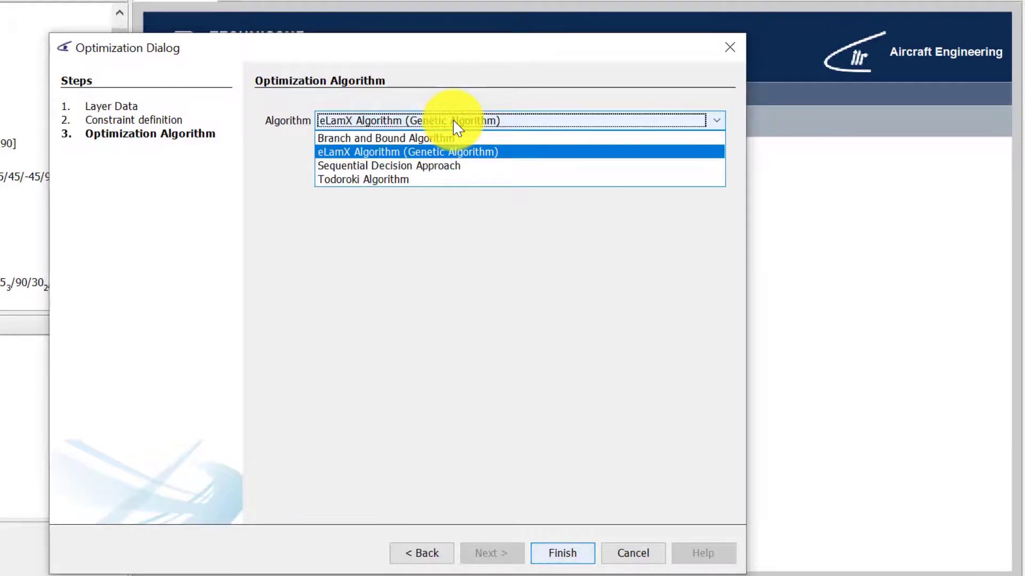
pyautogui.click(376, 152)
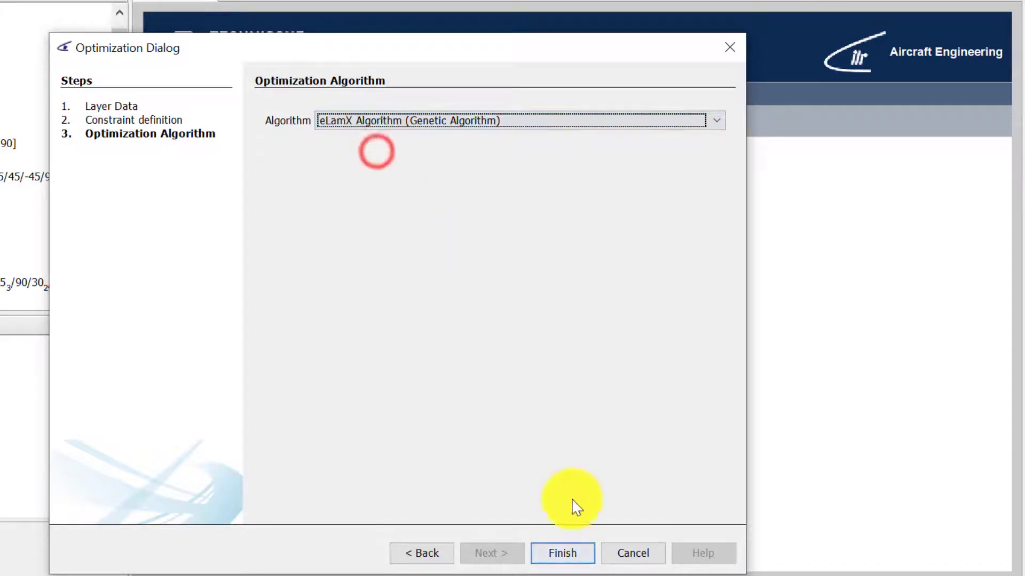
pyautogui.click(563, 555)
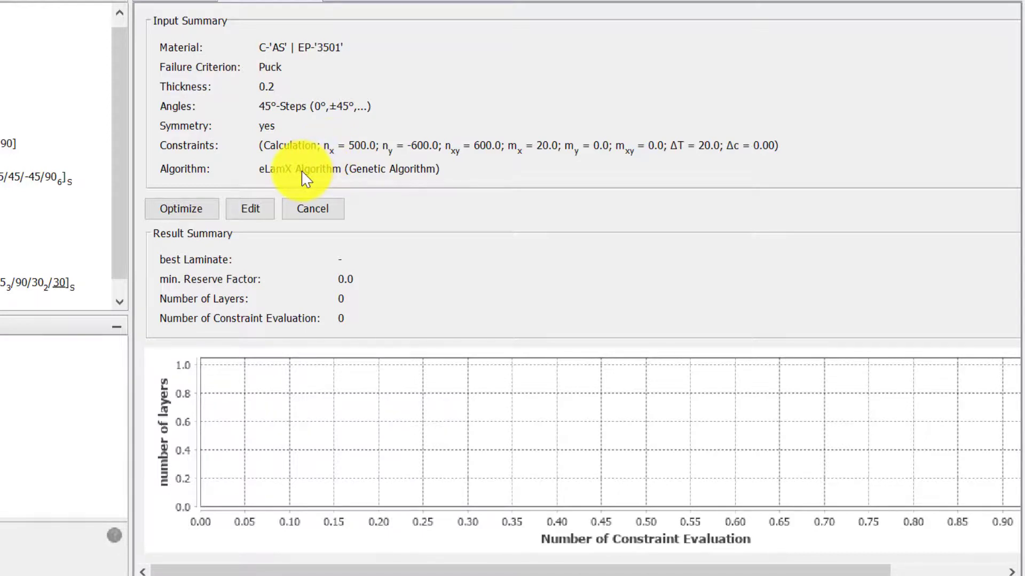
# Run the optimization and bring the optimized laminate into view in the project tree
pyautogui.click(184, 210)
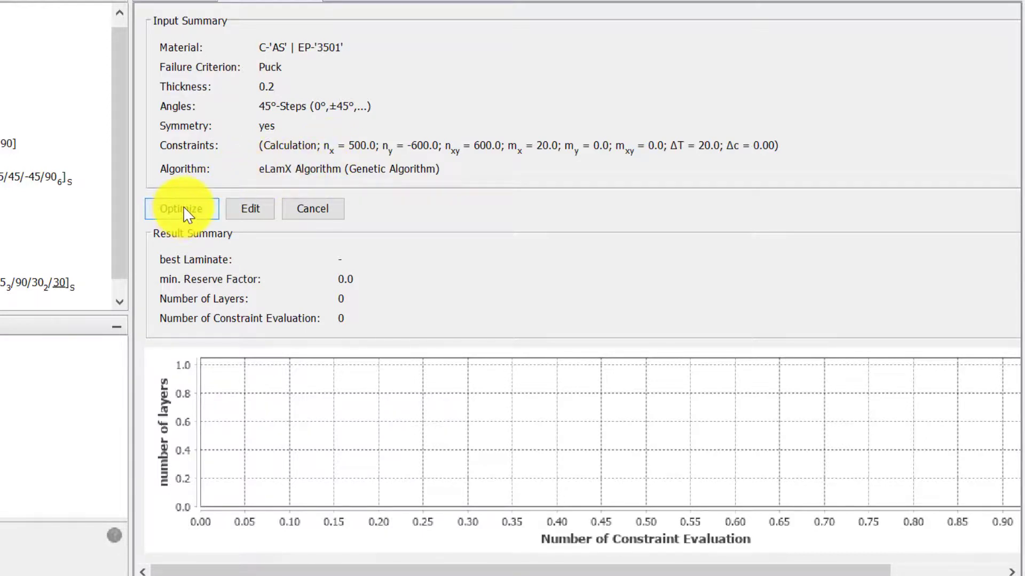
pyautogui.click(184, 209)
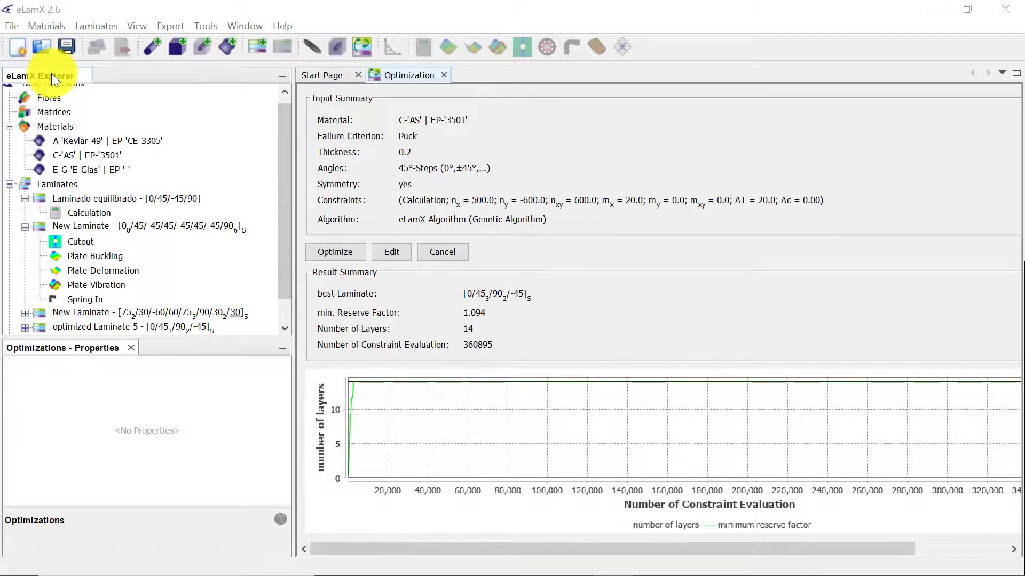
pyautogui.moveTo(286, 229); pyautogui.dragTo(287, 267)
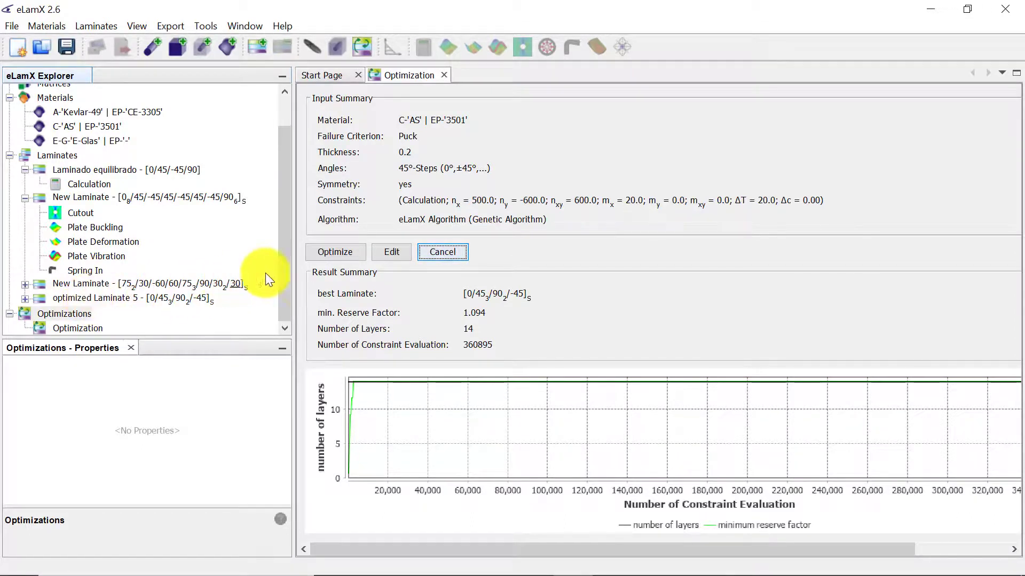
# Change the optimization's angles to 15° steps, keeping the other settings, and run it again
pyautogui.click(392, 249)
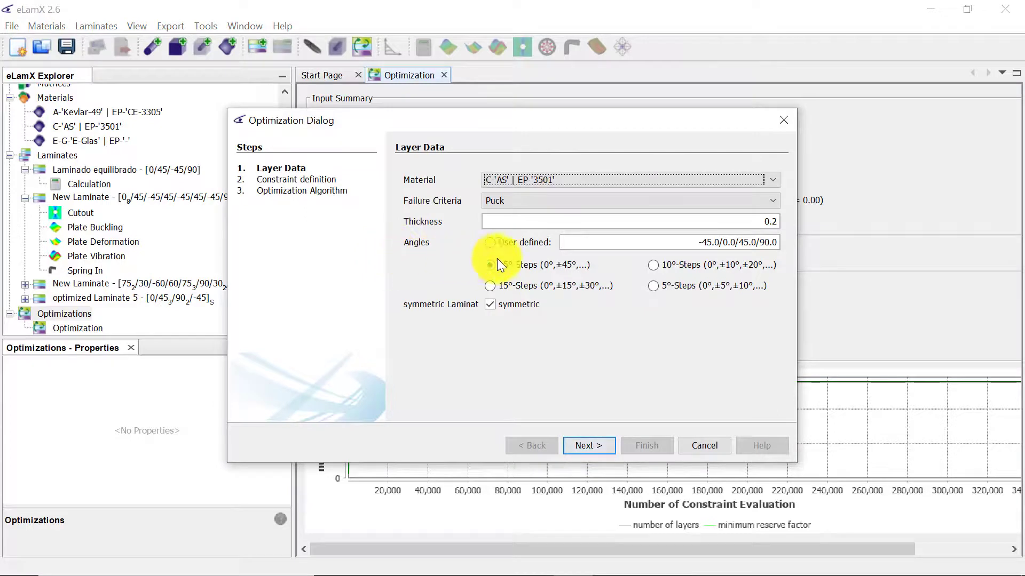
pyautogui.click(490, 285)
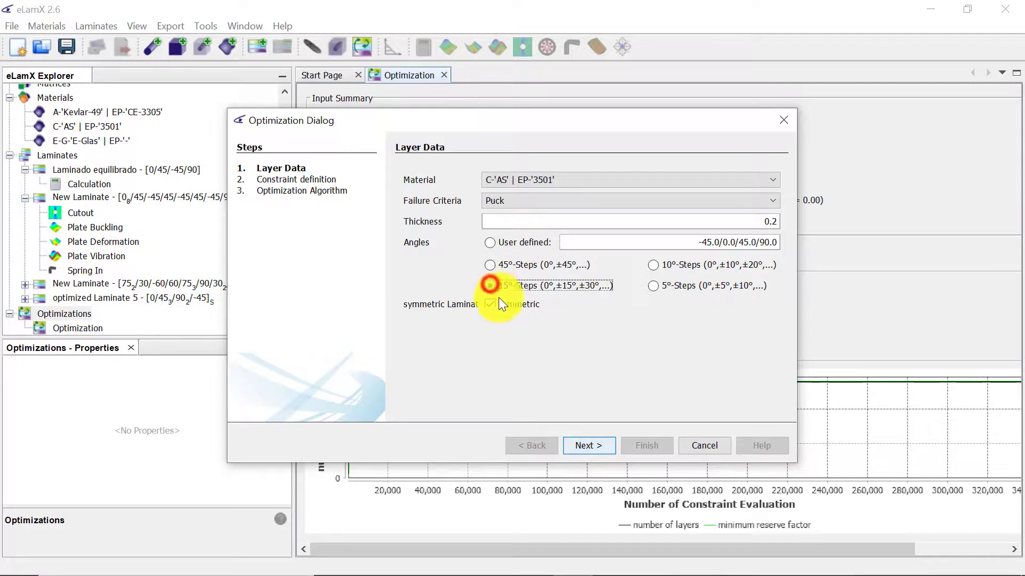
pyautogui.click(588, 445)
pyautogui.click(582, 532)
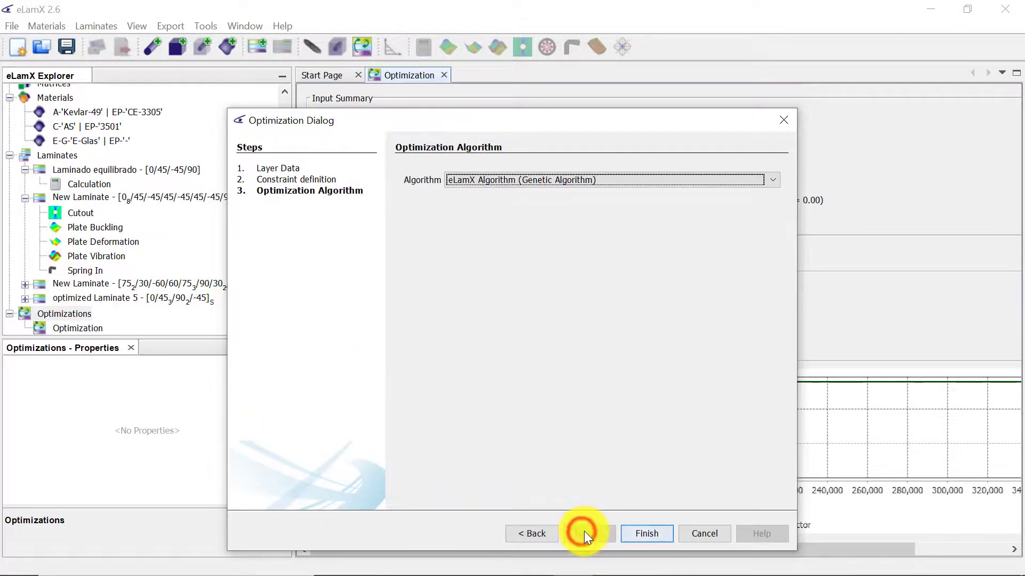
pyautogui.click(647, 533)
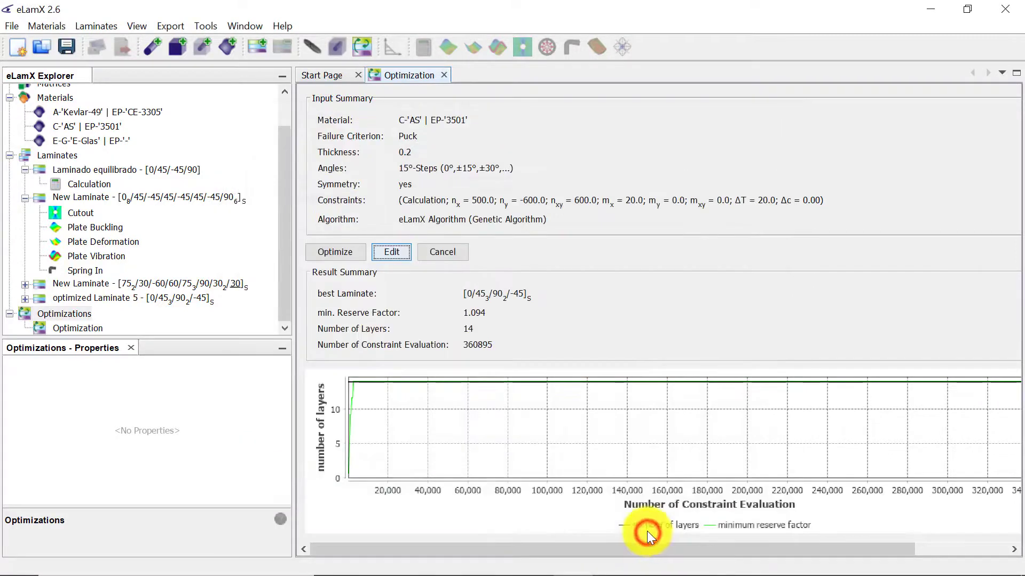
pyautogui.click(332, 251)
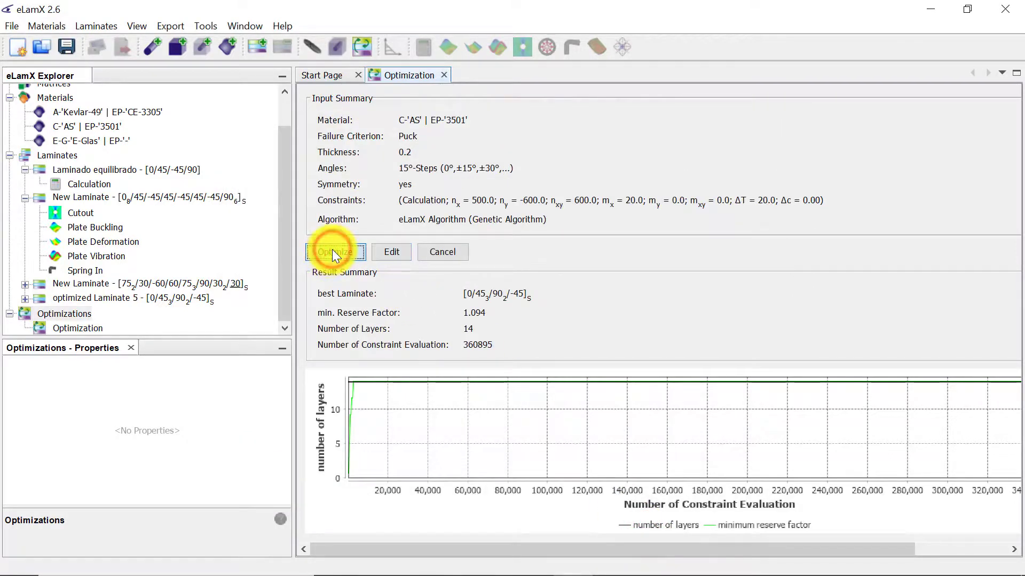